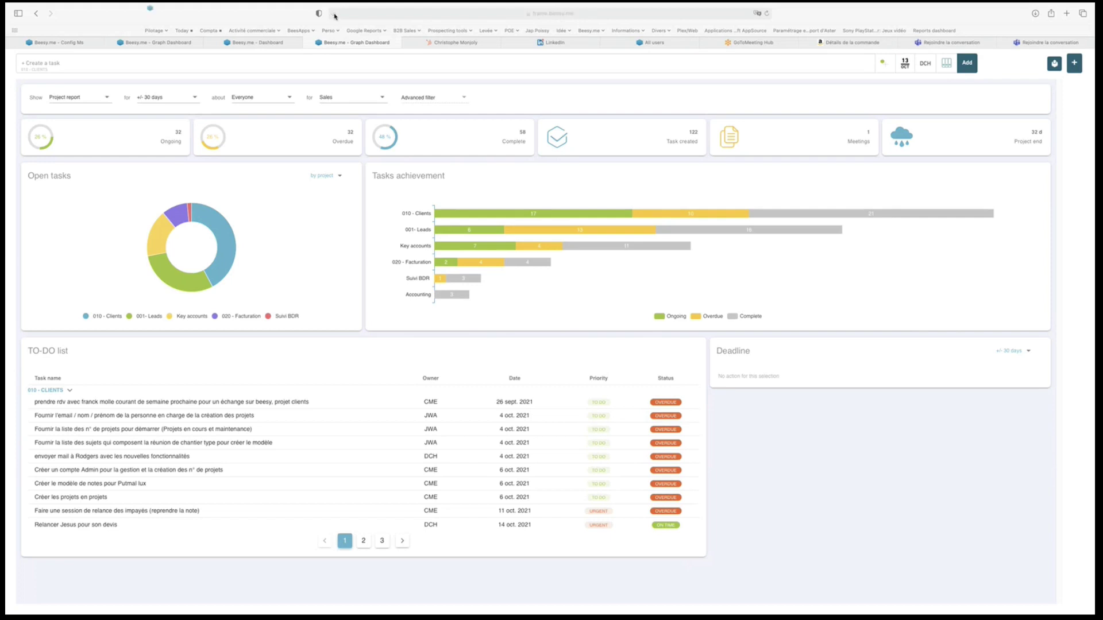
Rename Safari's Pilotage favourites-bar folder to 'Beesy Dashboards'
click(334, 13)
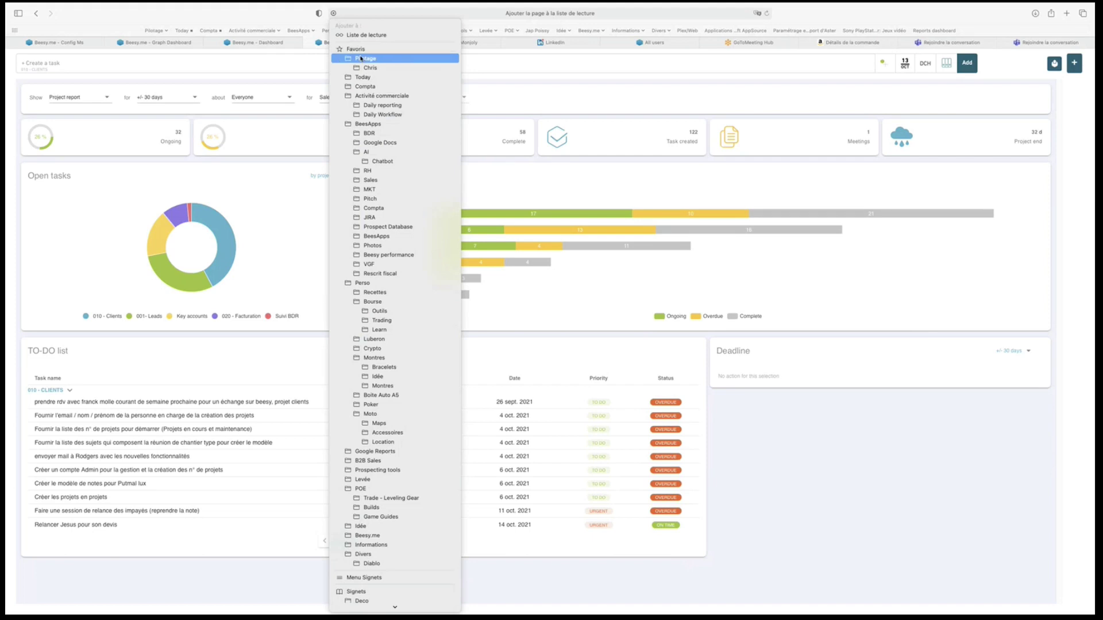
click(135, 32)
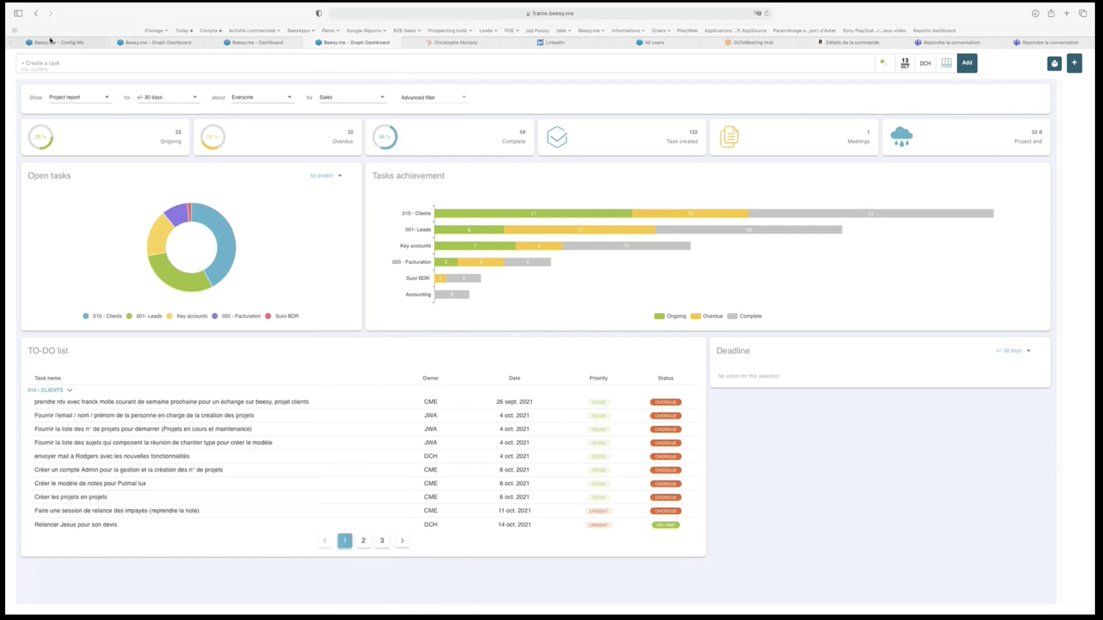
right_click(151, 31)
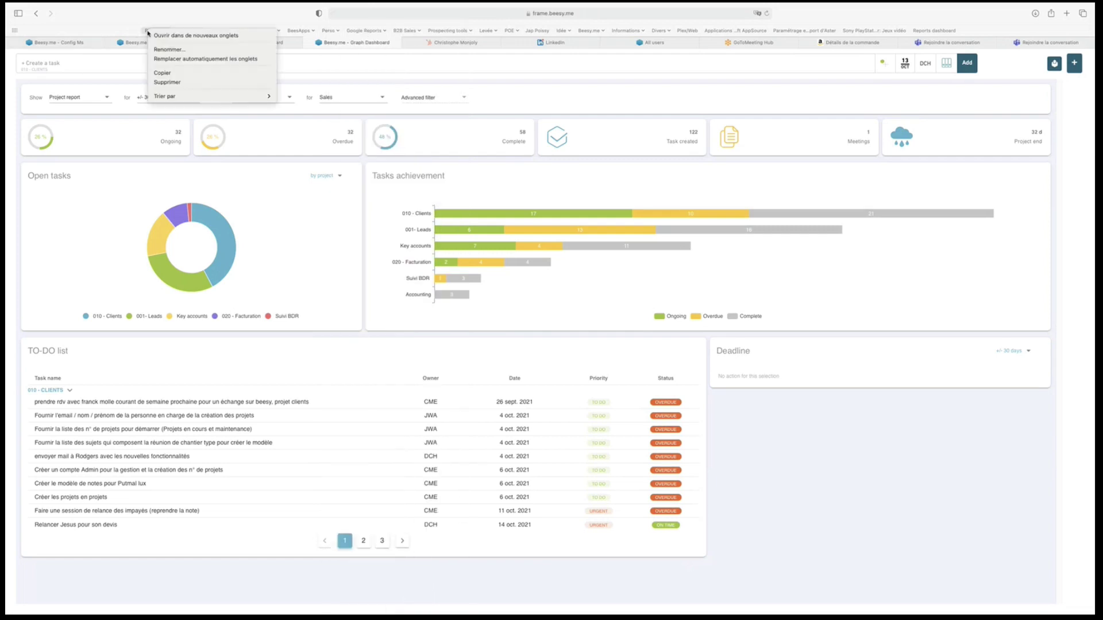
click(169, 50)
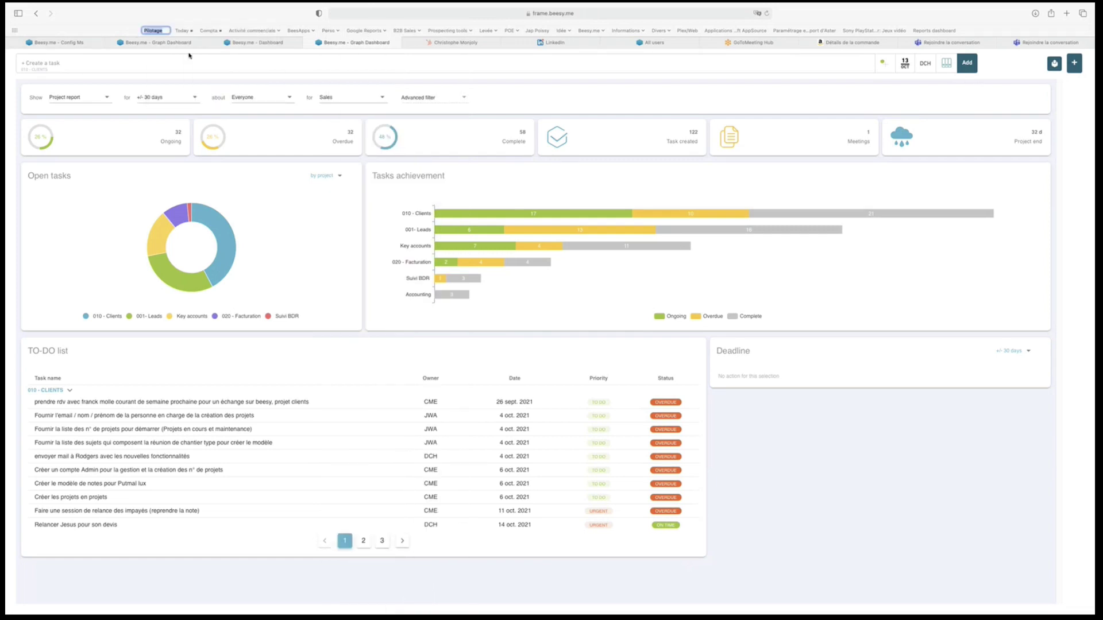
text(Dash)
key(BackSpace)
key(BackSpace)
key(BackSpace)
key(BackSpace)
text(Beesy Dashboards)
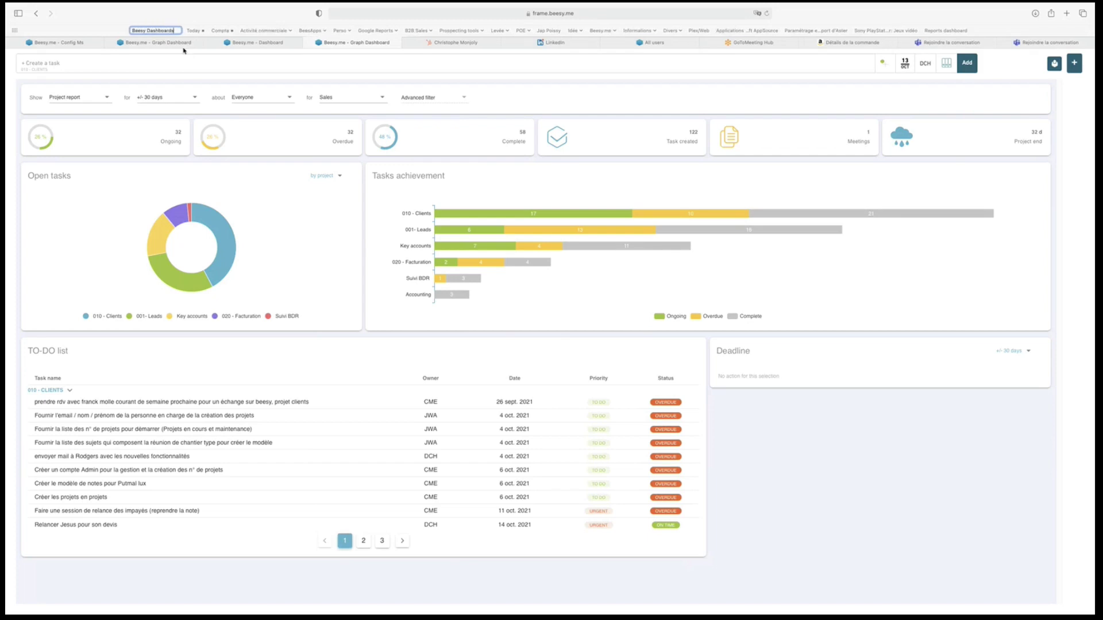
key(Return)
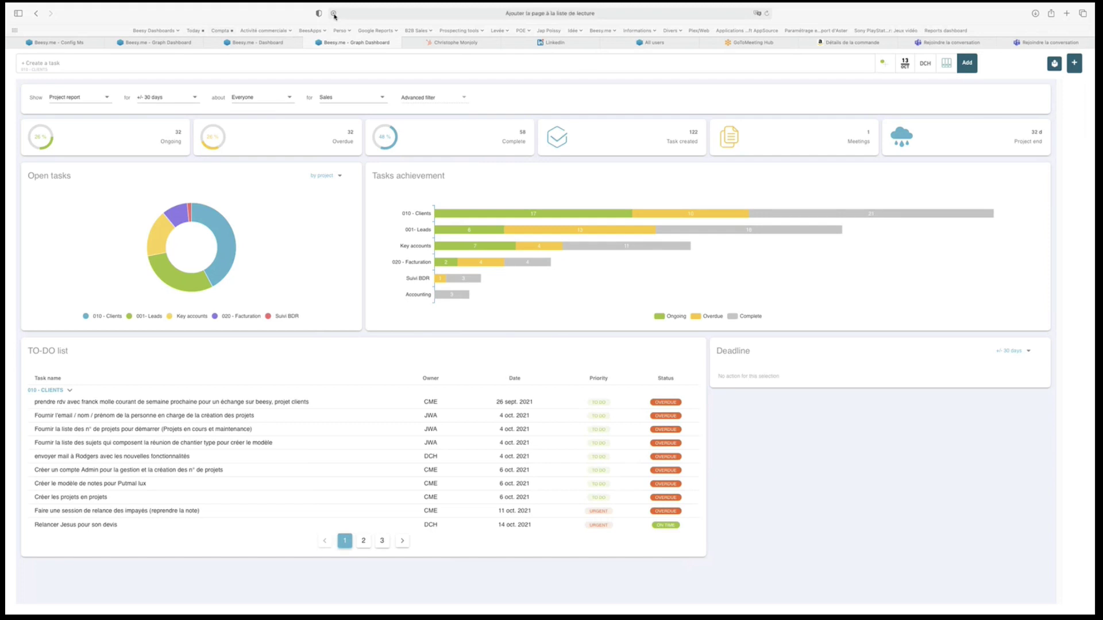
Bookmark the graph dashboard into Beesy Dashboards and reopen it from that folder
click(334, 14)
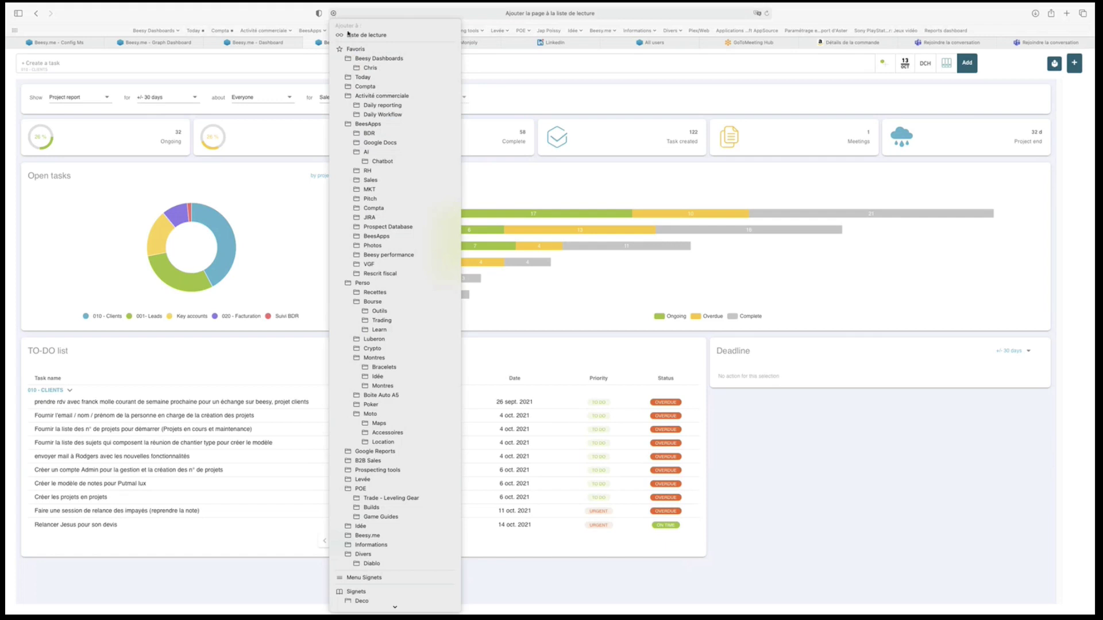
click(381, 60)
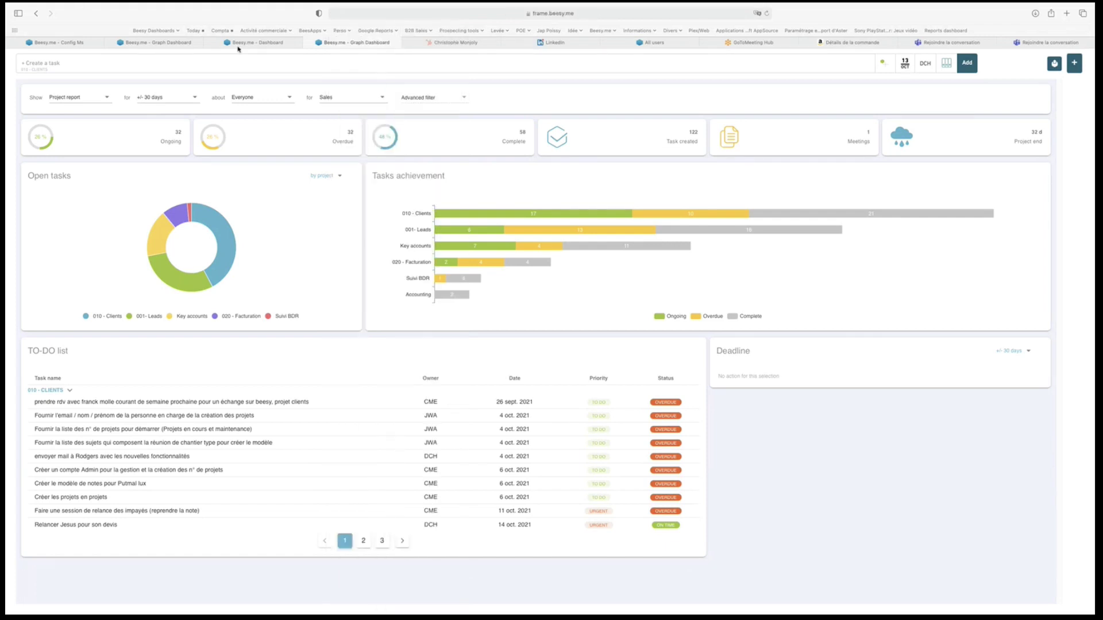
click(179, 31)
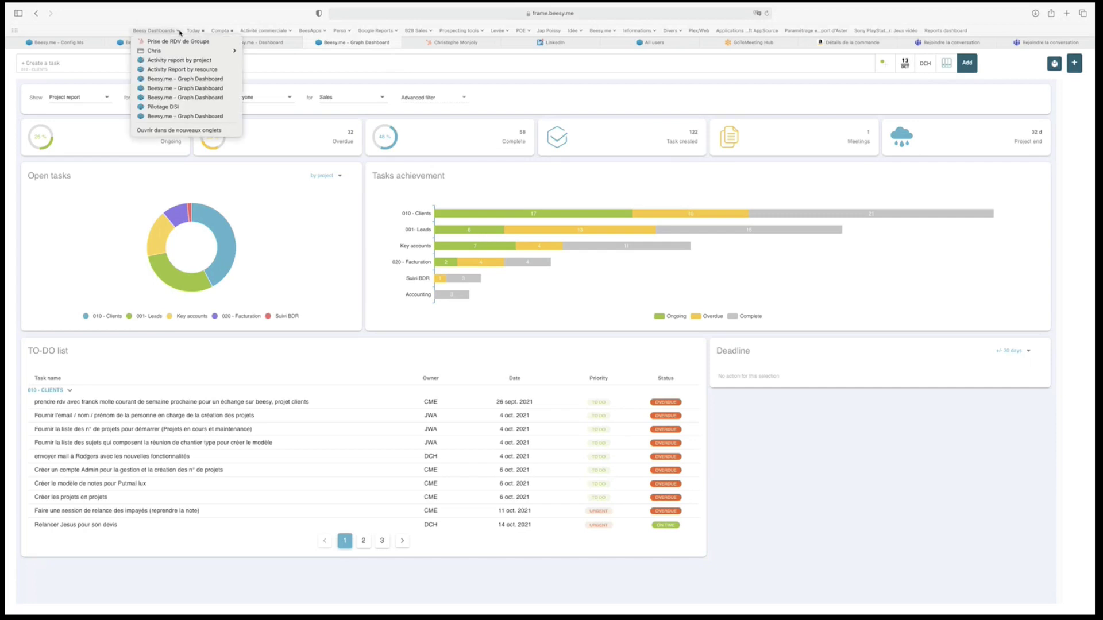
click(169, 117)
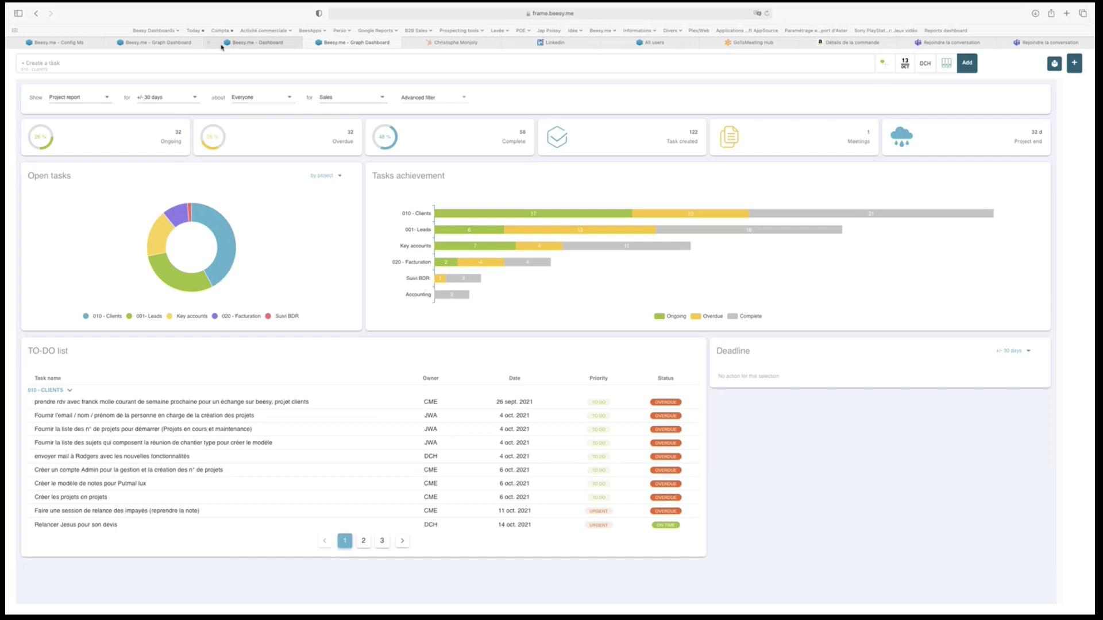
Open the graph dashboard saved in the Beesy Dashboards subfolder
click(155, 30)
mouse_move(172, 50)
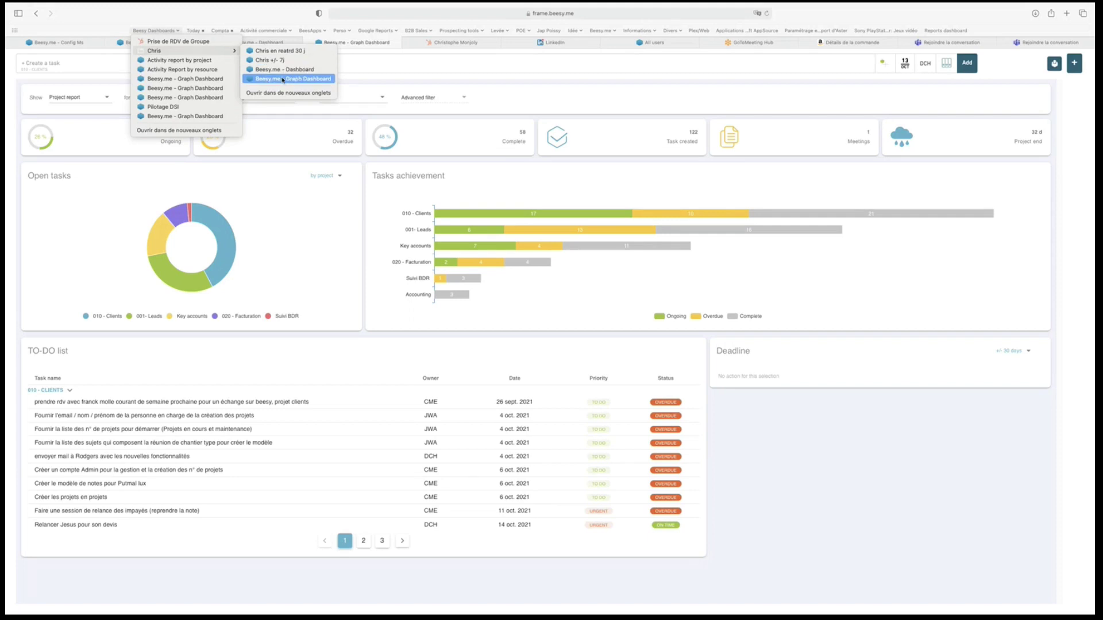
click(283, 80)
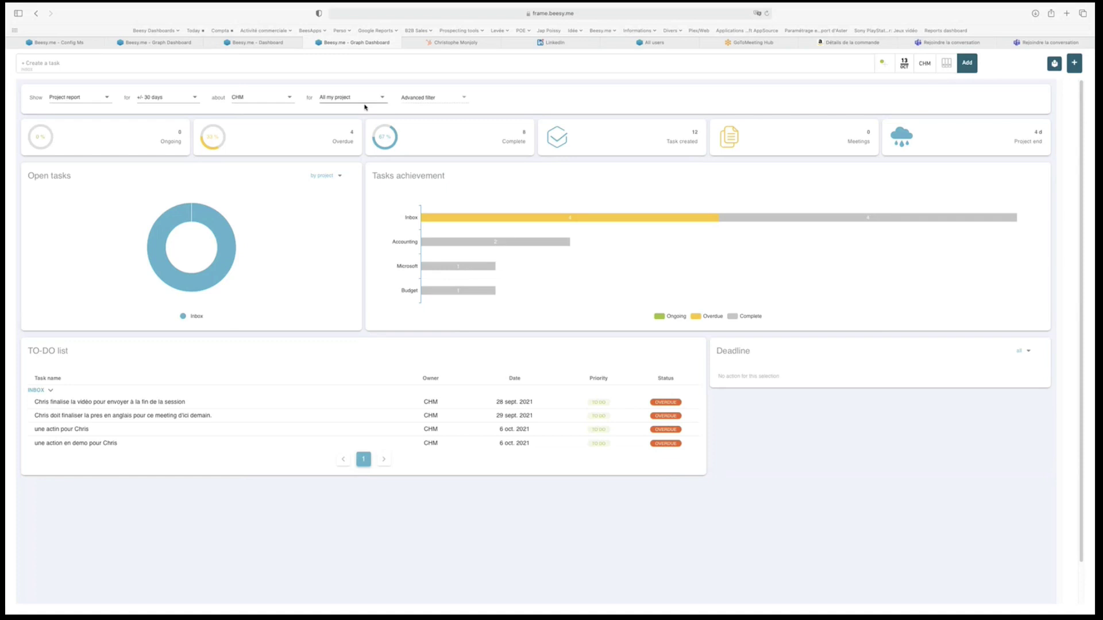
Return to the saved Sales graph dashboard and switch to the Manage your activity page
click(155, 31)
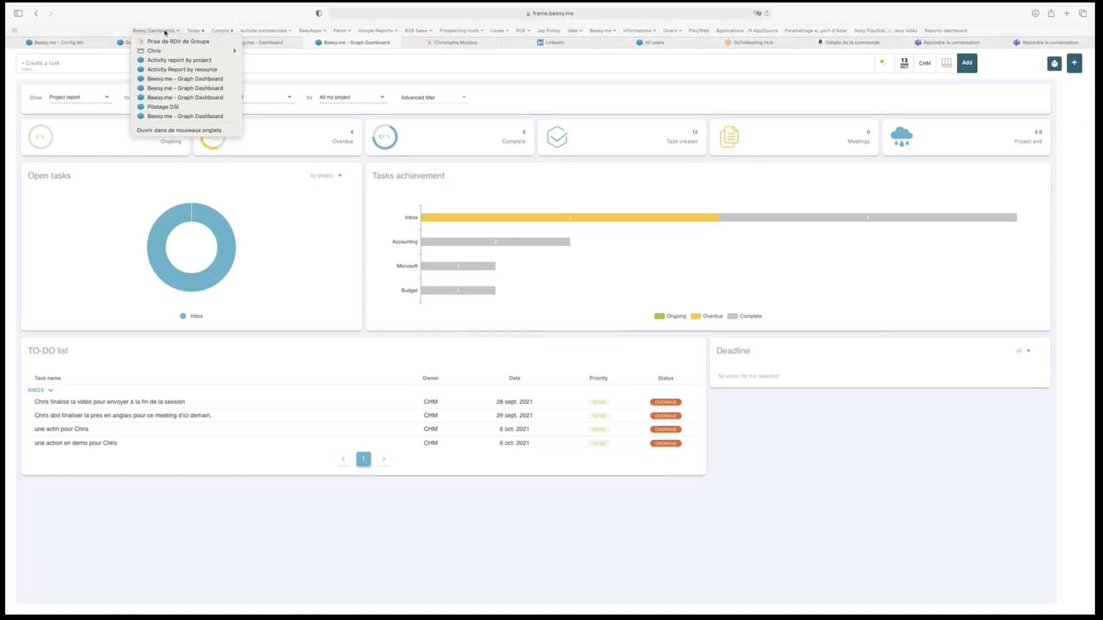
click(168, 10)
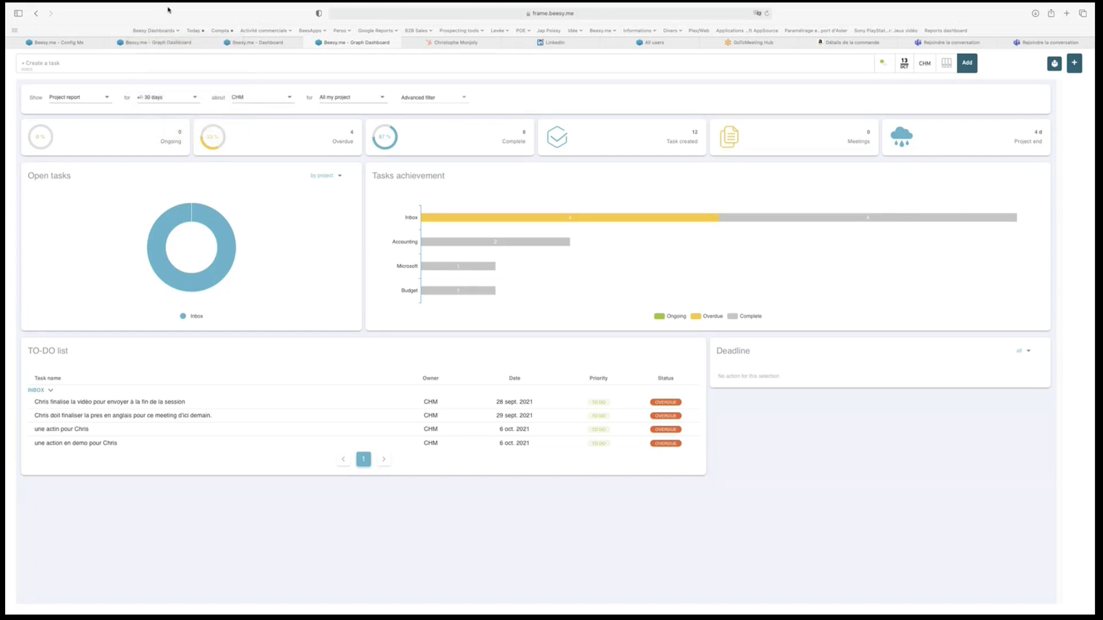
click(153, 30)
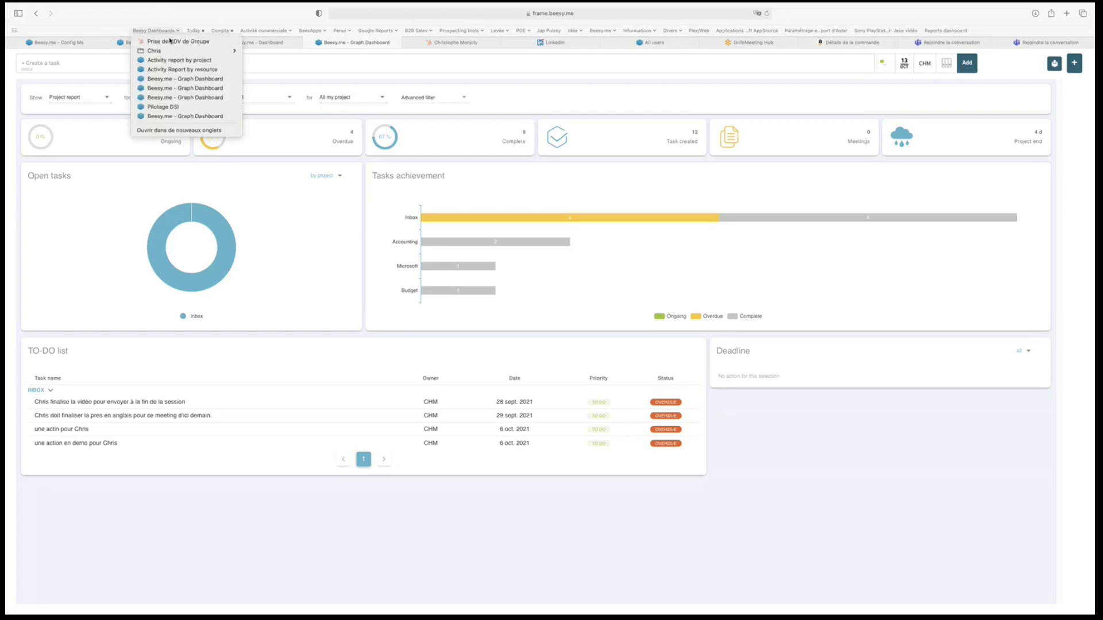
click(171, 117)
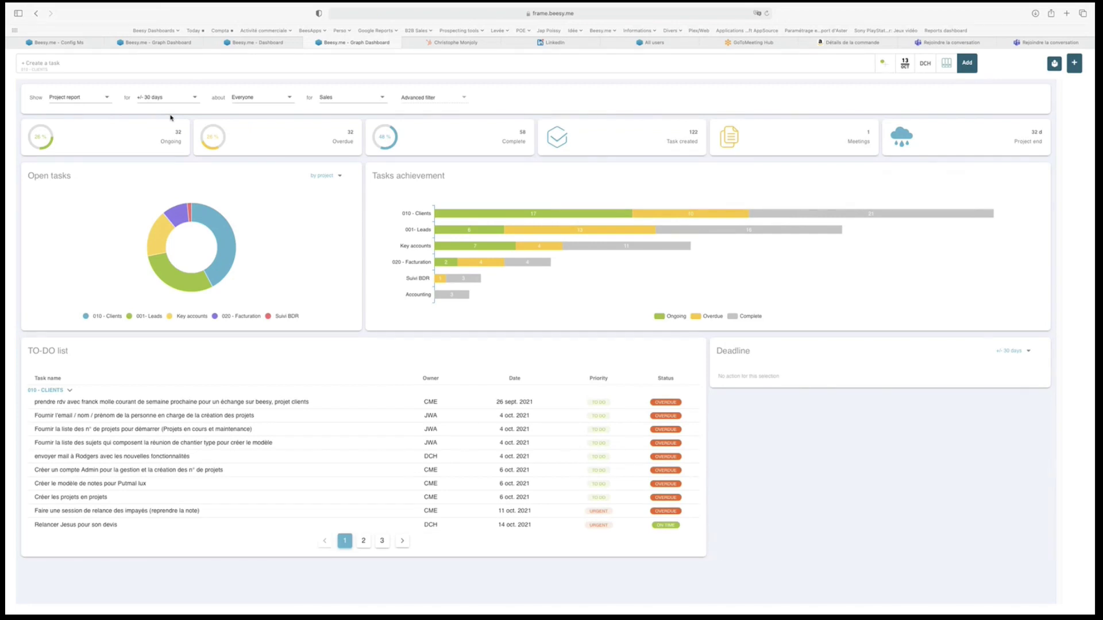
click(92, 43)
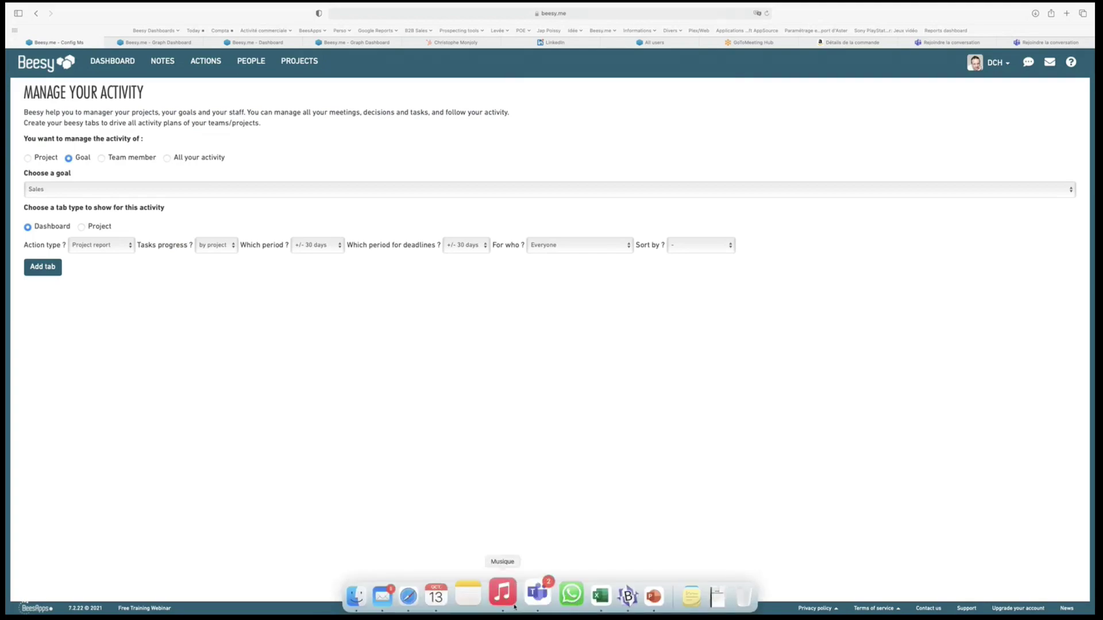
Switch to Teams and open the TdB tab in the Sales team's General channel
click(529, 597)
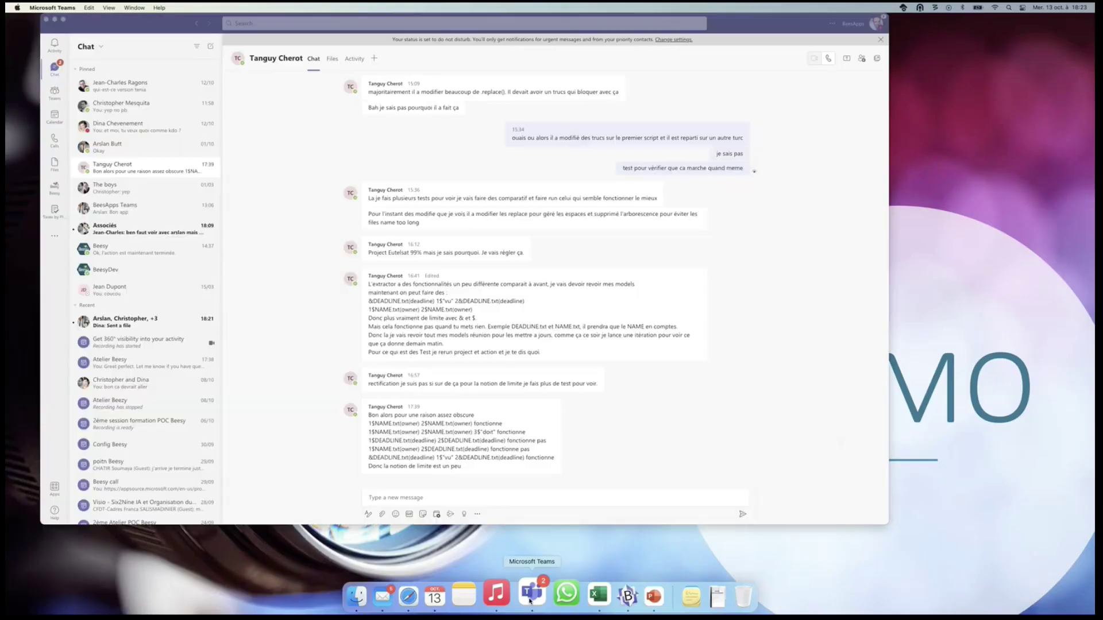
click(54, 94)
click(53, 94)
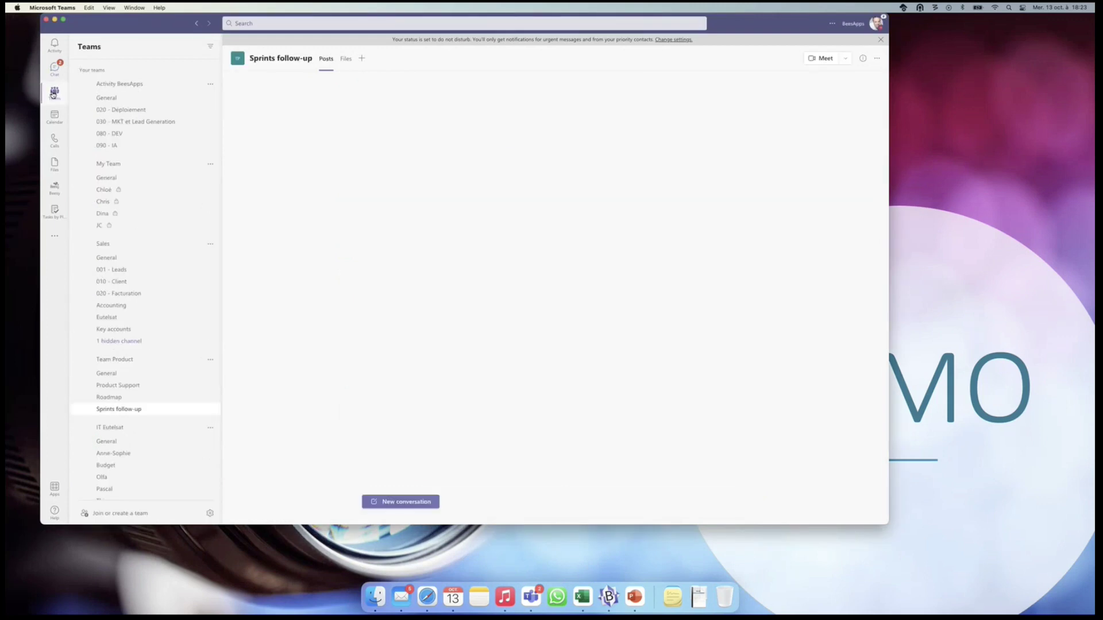
click(111, 250)
click(111, 250)
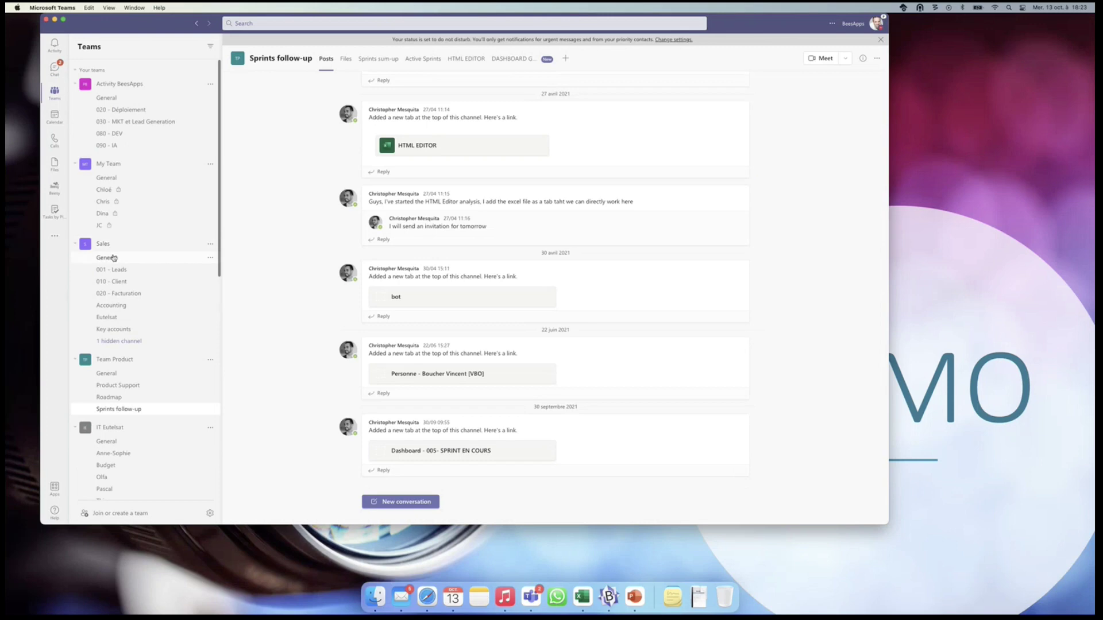
click(114, 257)
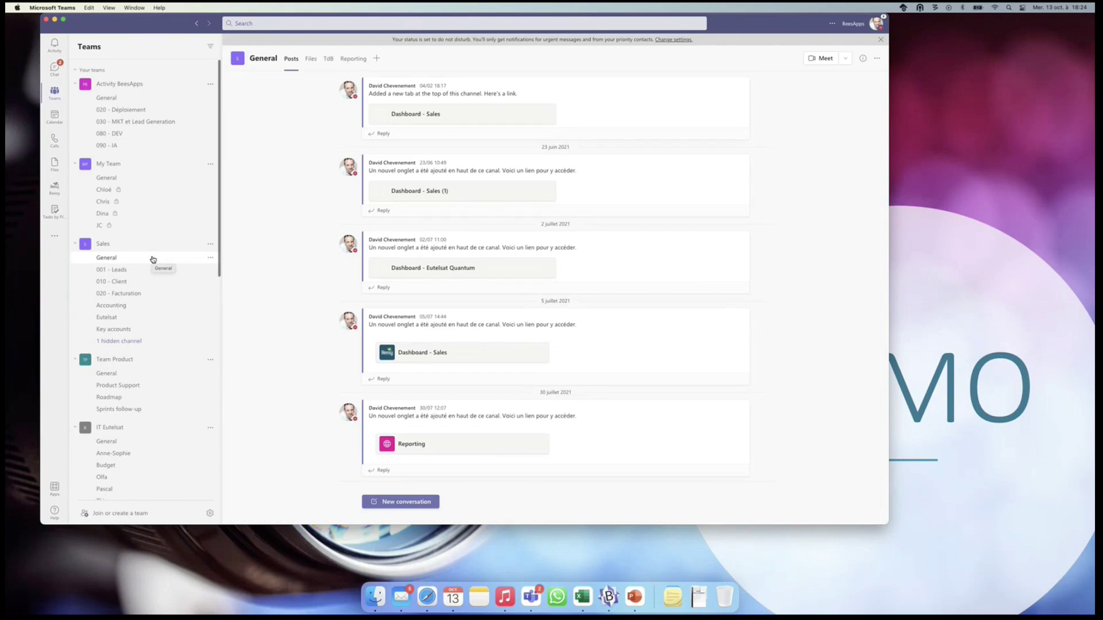
mouse_move(257, 55)
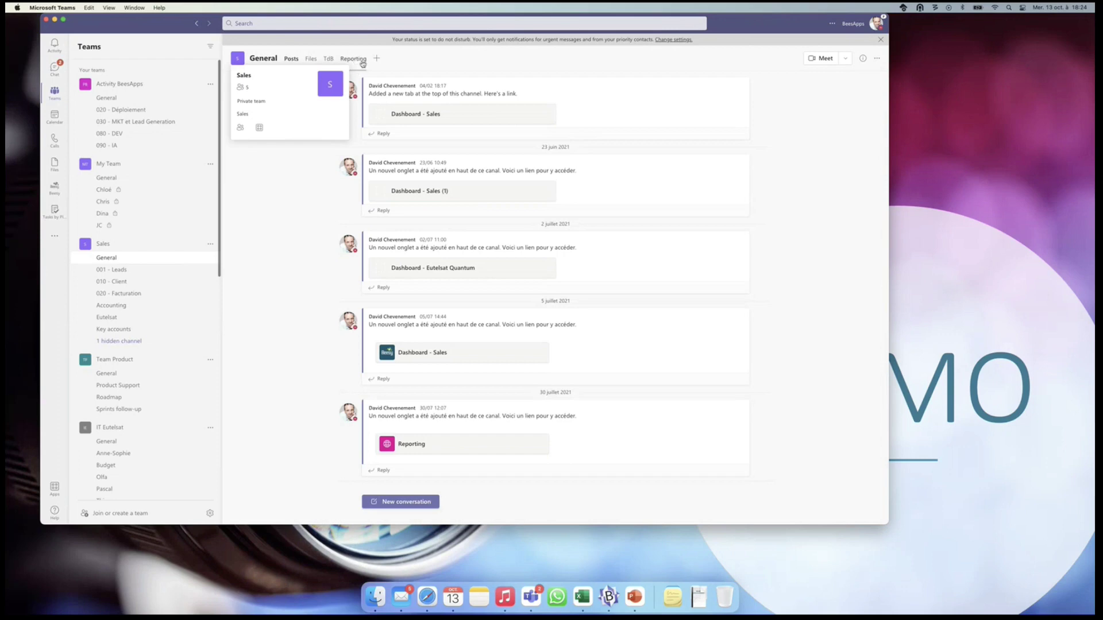
click(331, 60)
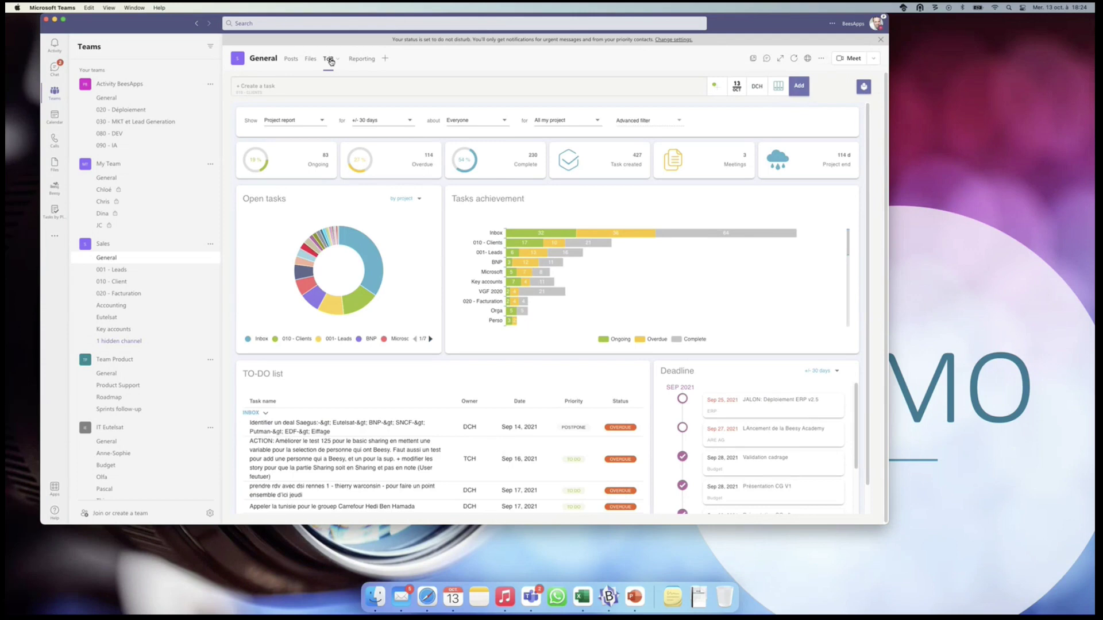
Switch to Reporting and back to TdB so the dashboard reloads for +/- 7 days
click(360, 59)
click(327, 59)
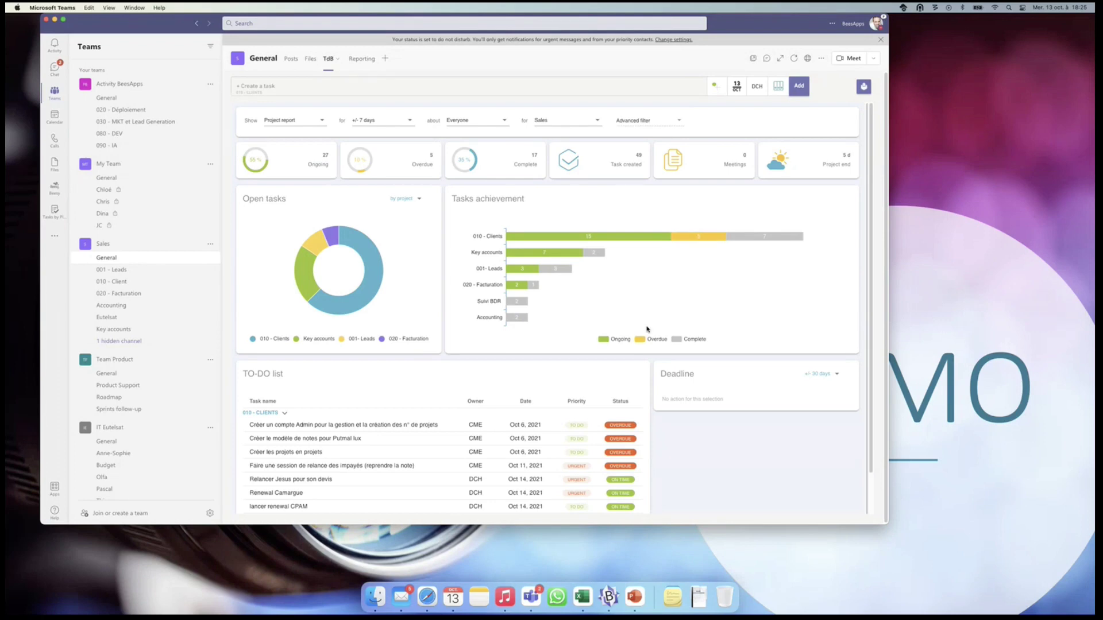
Set the dashboard to +/- 30 days for All my project, showing 427 tasks created
click(374, 122)
click(378, 151)
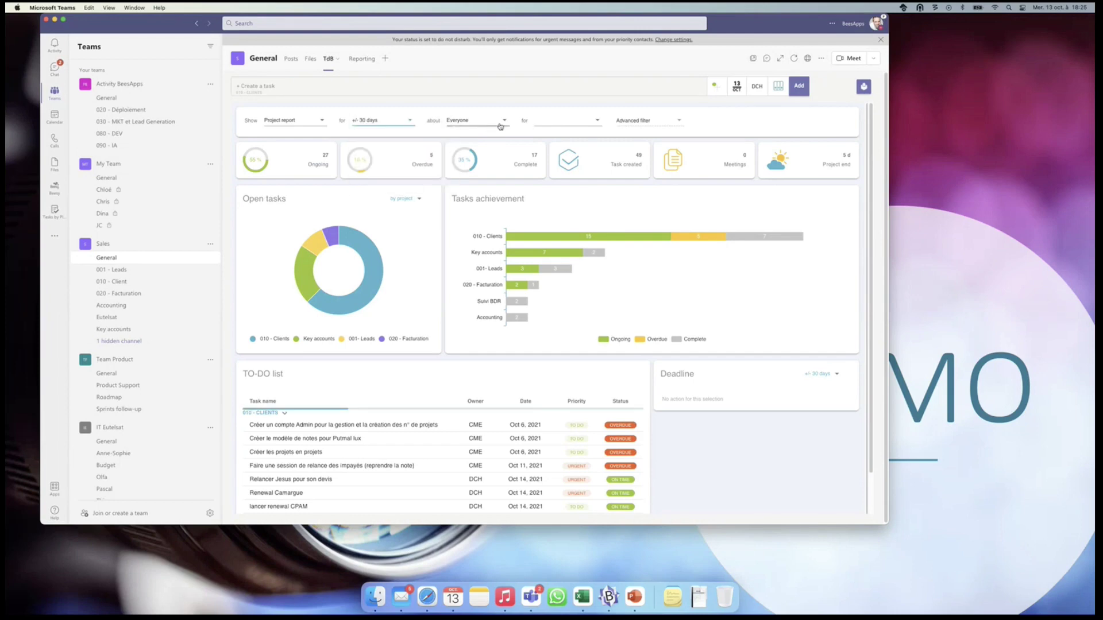
click(546, 120)
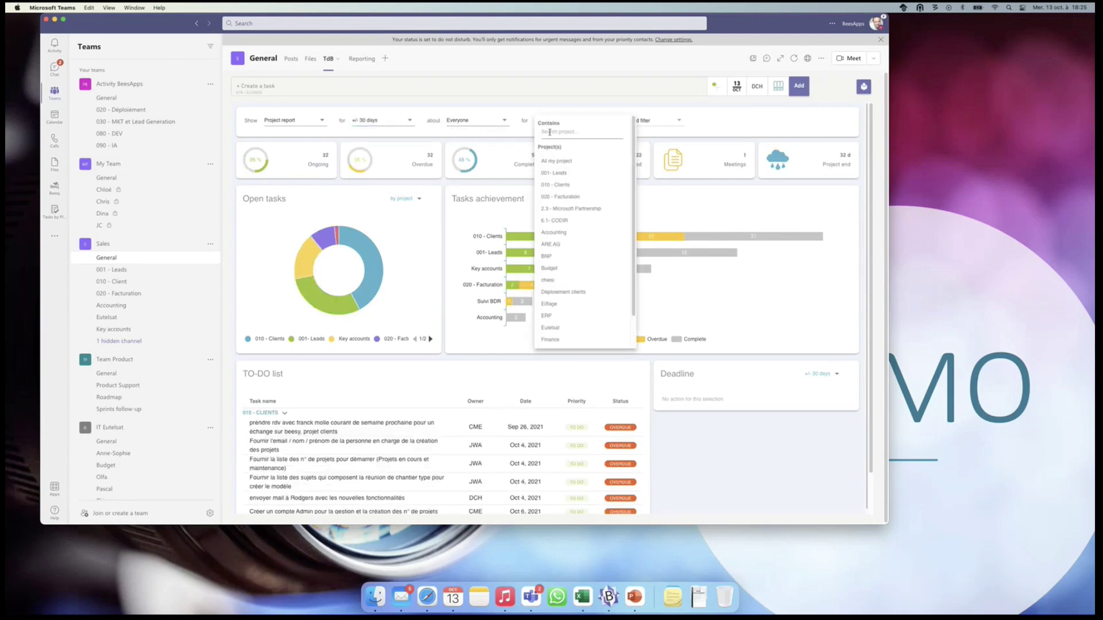
click(555, 161)
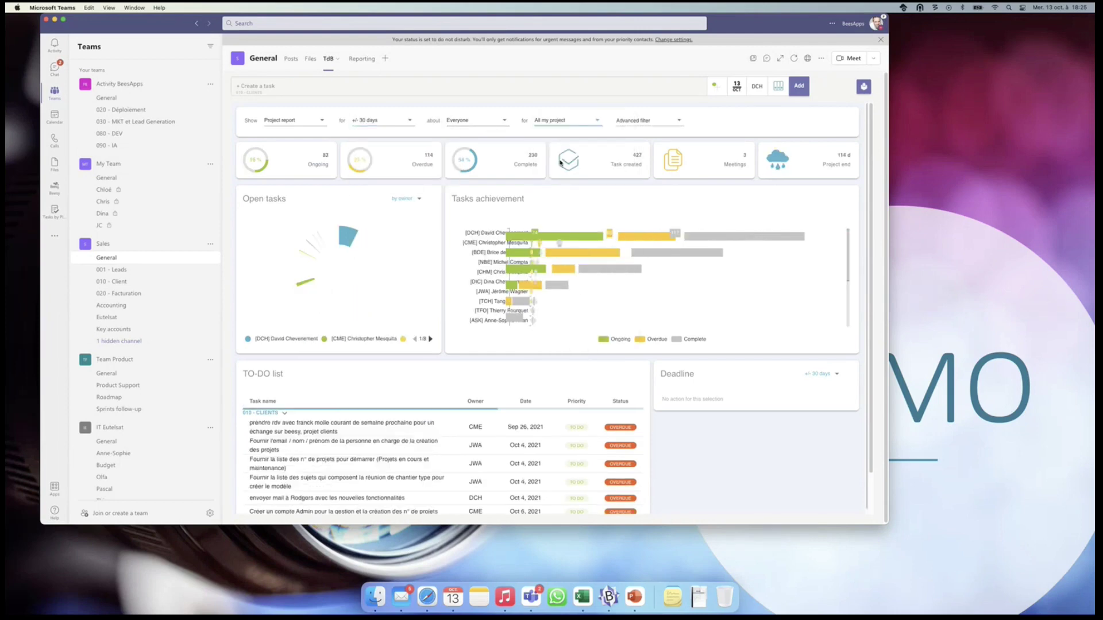
double_click(635, 155)
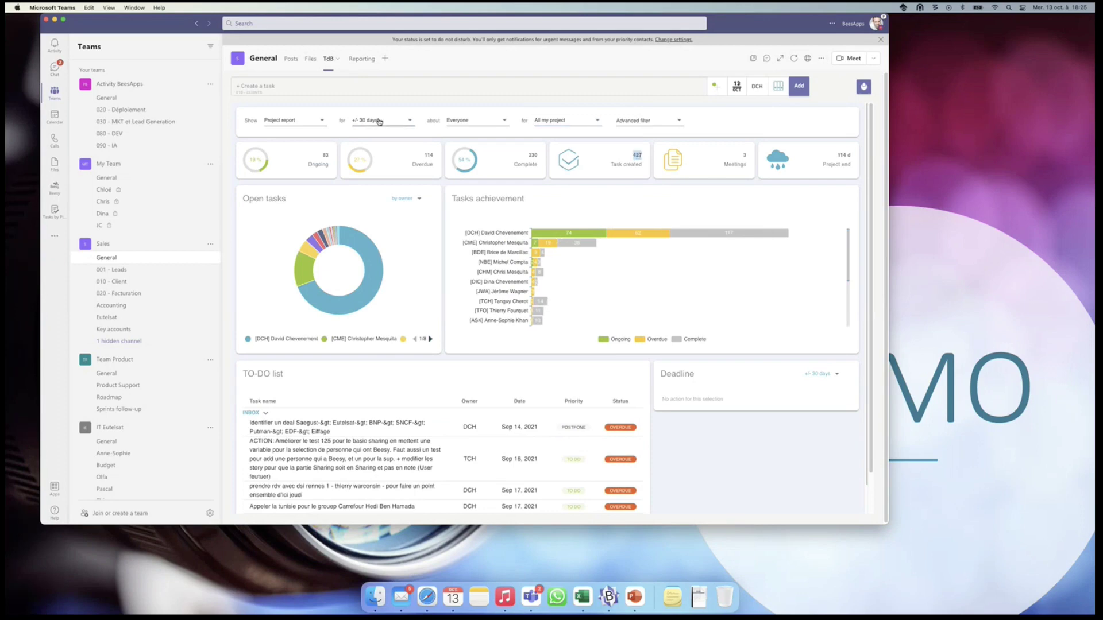
Reload the TdB tab and open the dashboard in the web browser
click(353, 61)
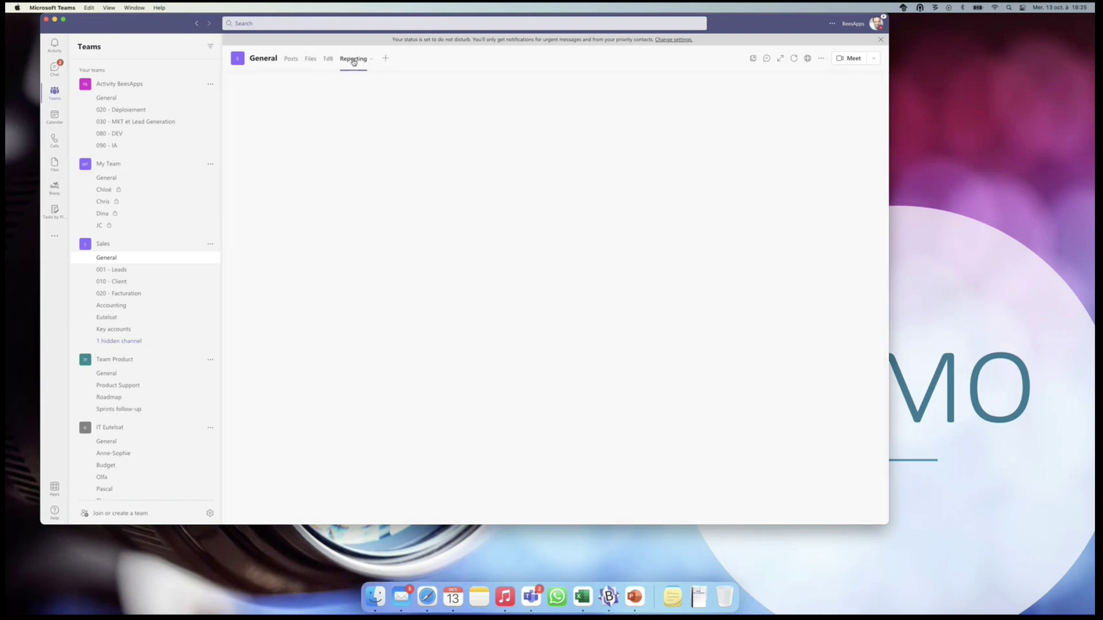
click(328, 60)
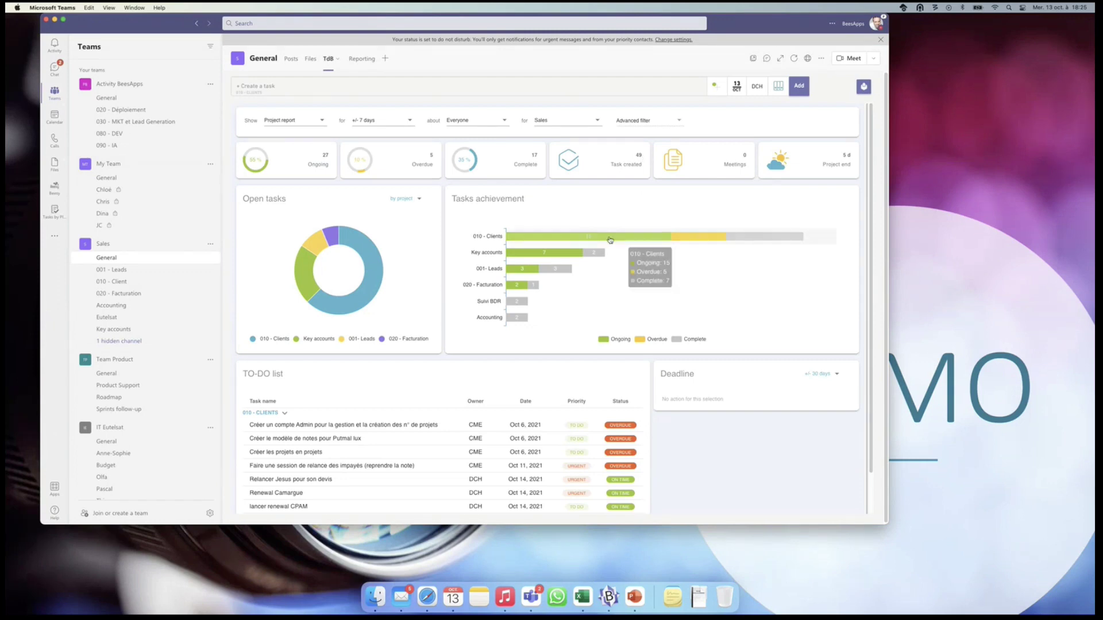
mouse_move(704, 240)
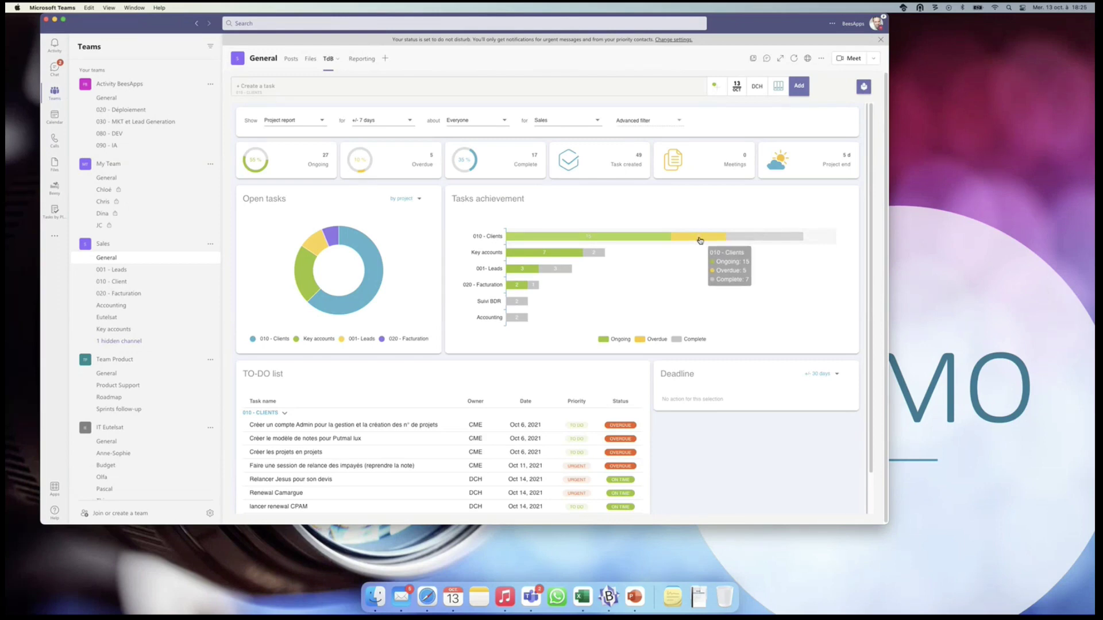
click(700, 240)
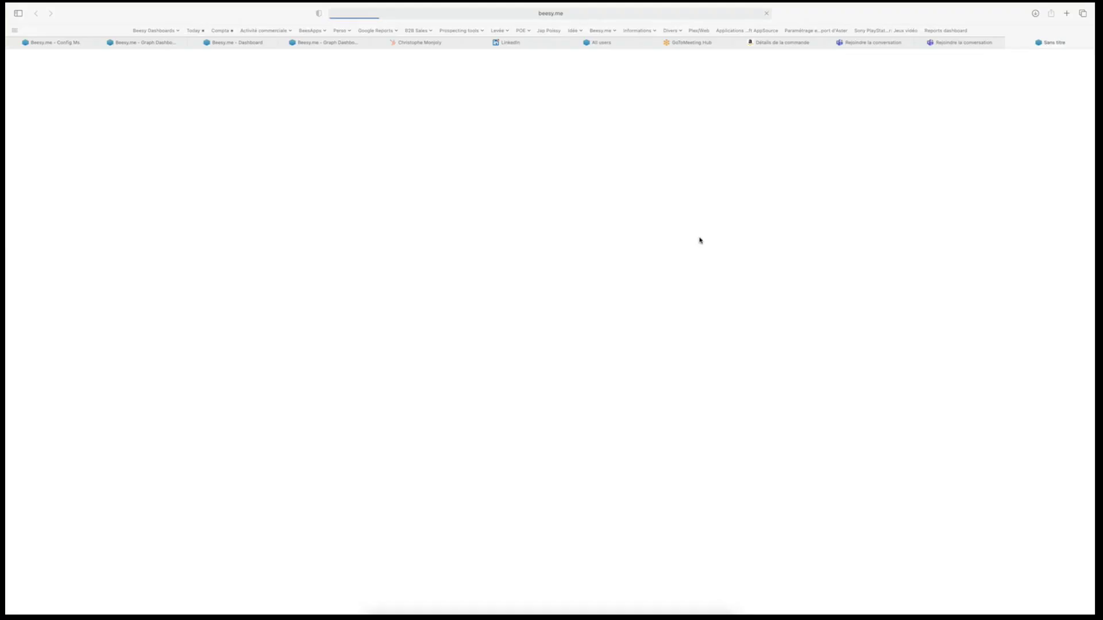